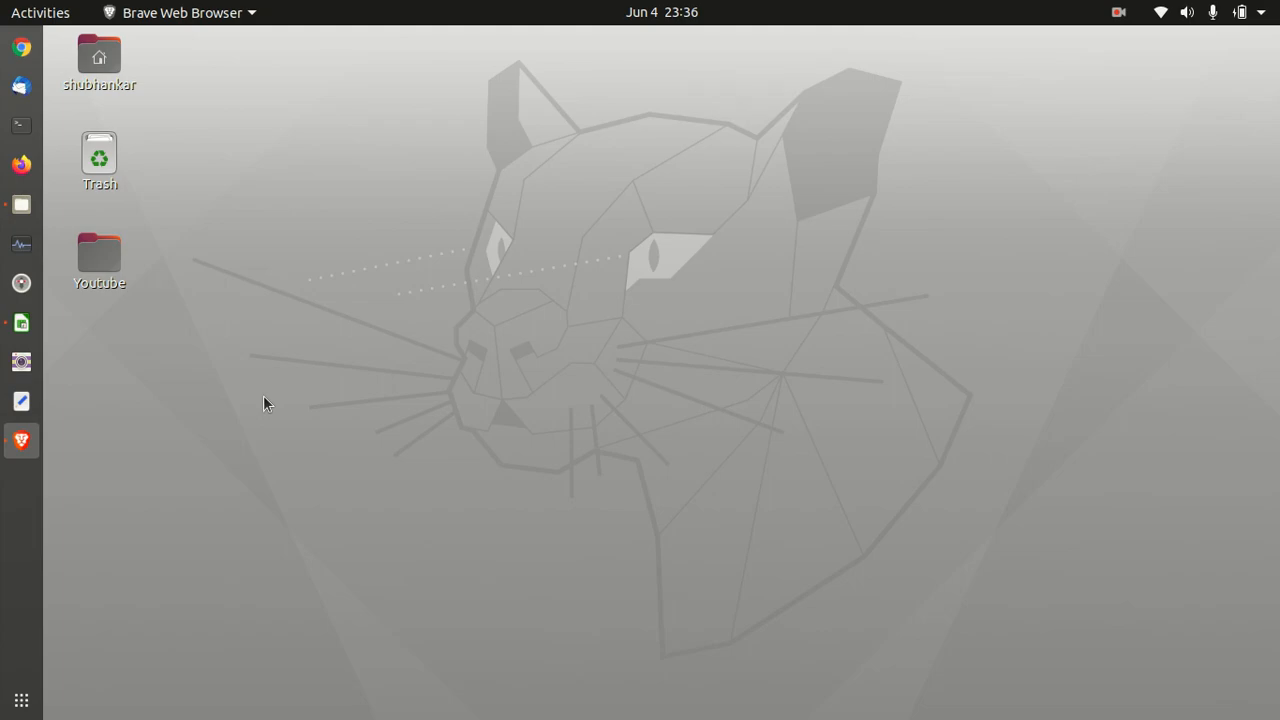
# - Switch to the LibreOffice Calc spreadsheet and turn the text in cell B4 into the working formula =INFO("osversion")
pyautogui.click(21, 322)
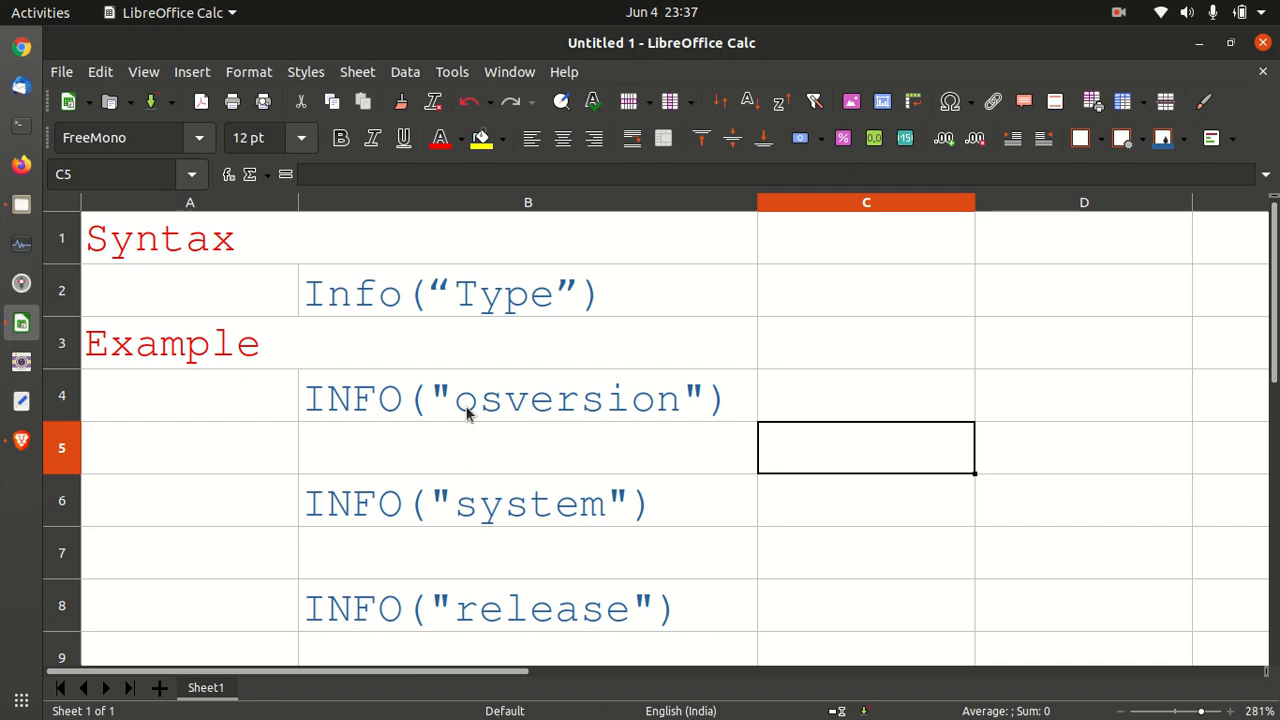
pyautogui.doubleClick(312, 402)
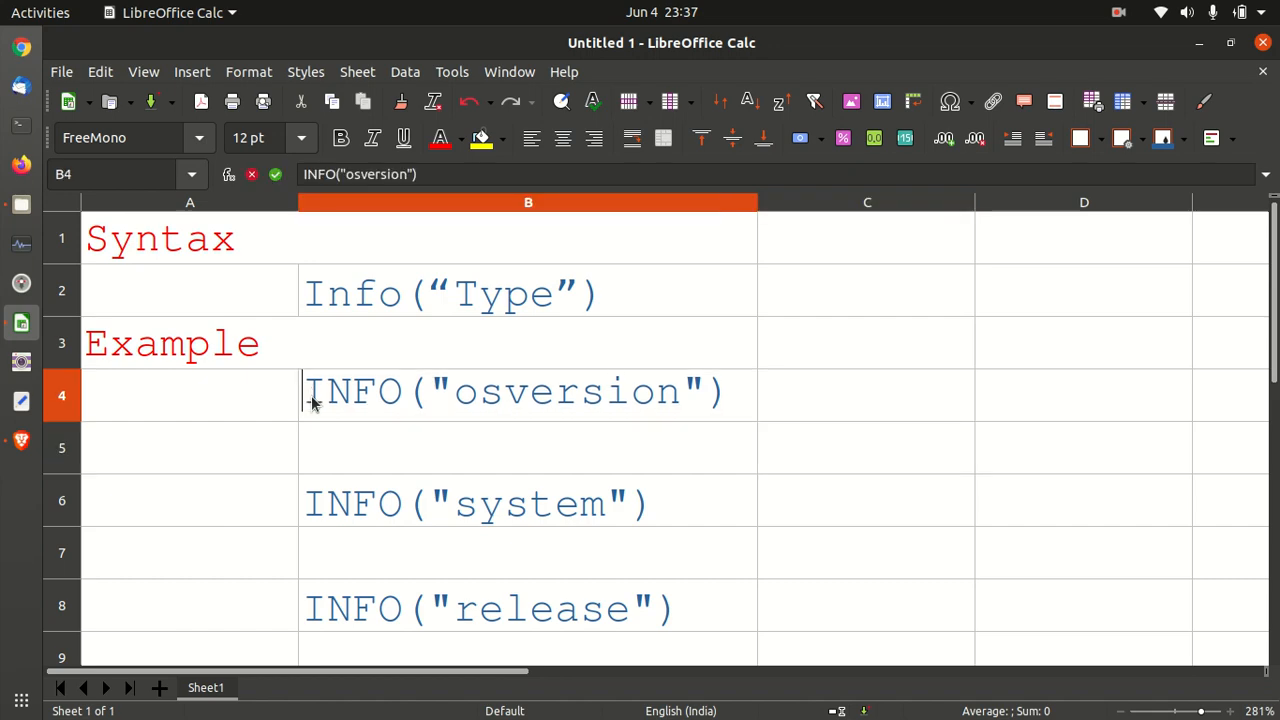
pyautogui.write('=')
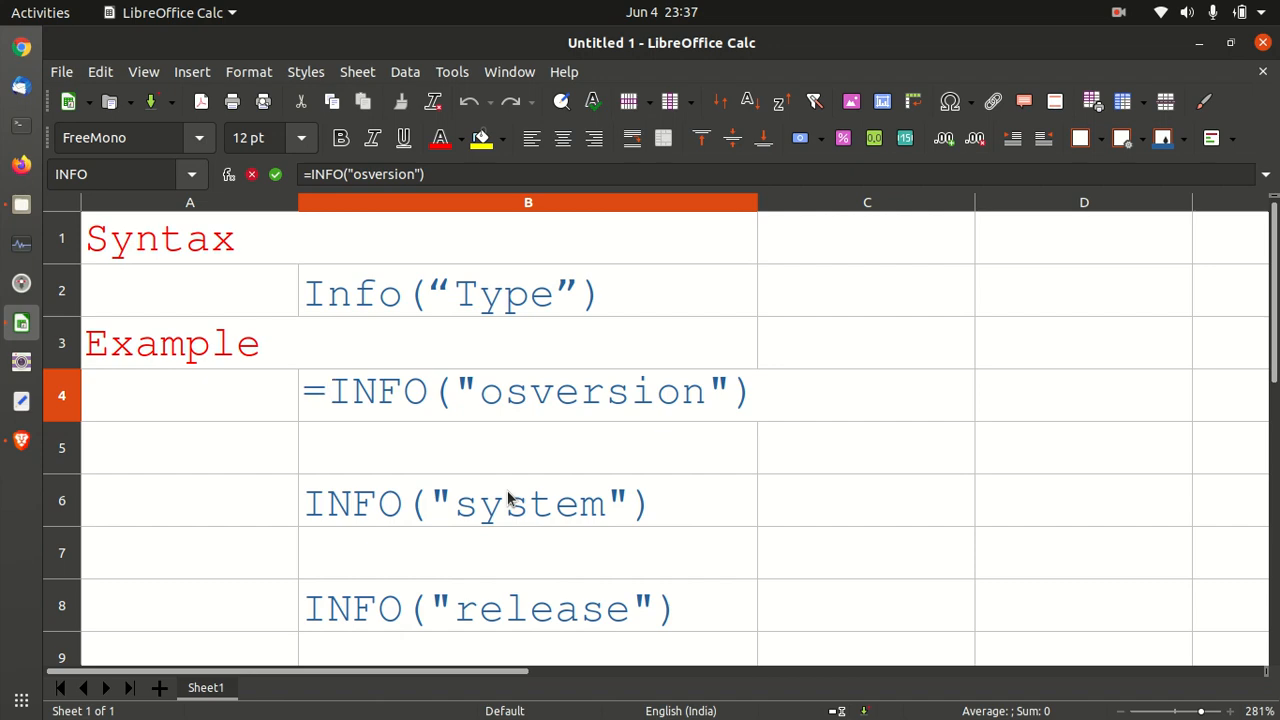
pyautogui.press('Return')
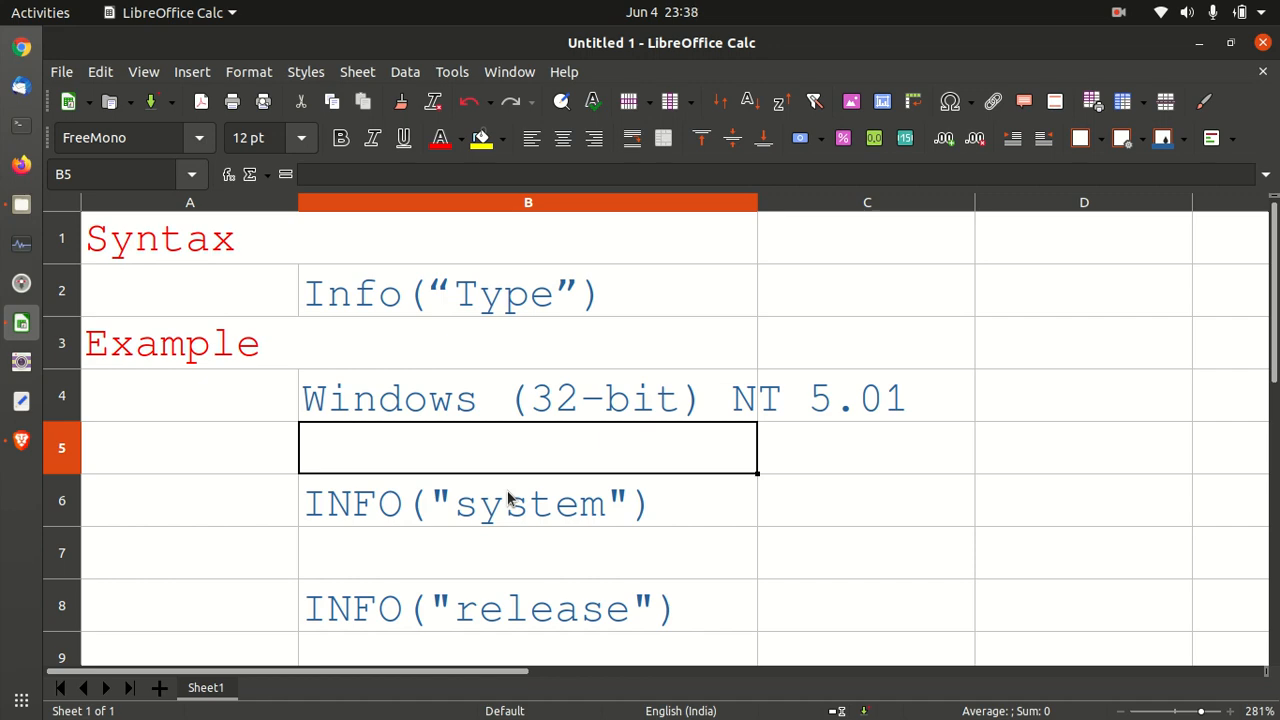
# - Convert the example text in cell B6 into the working formula =INFO("system")
pyautogui.click(331, 506)
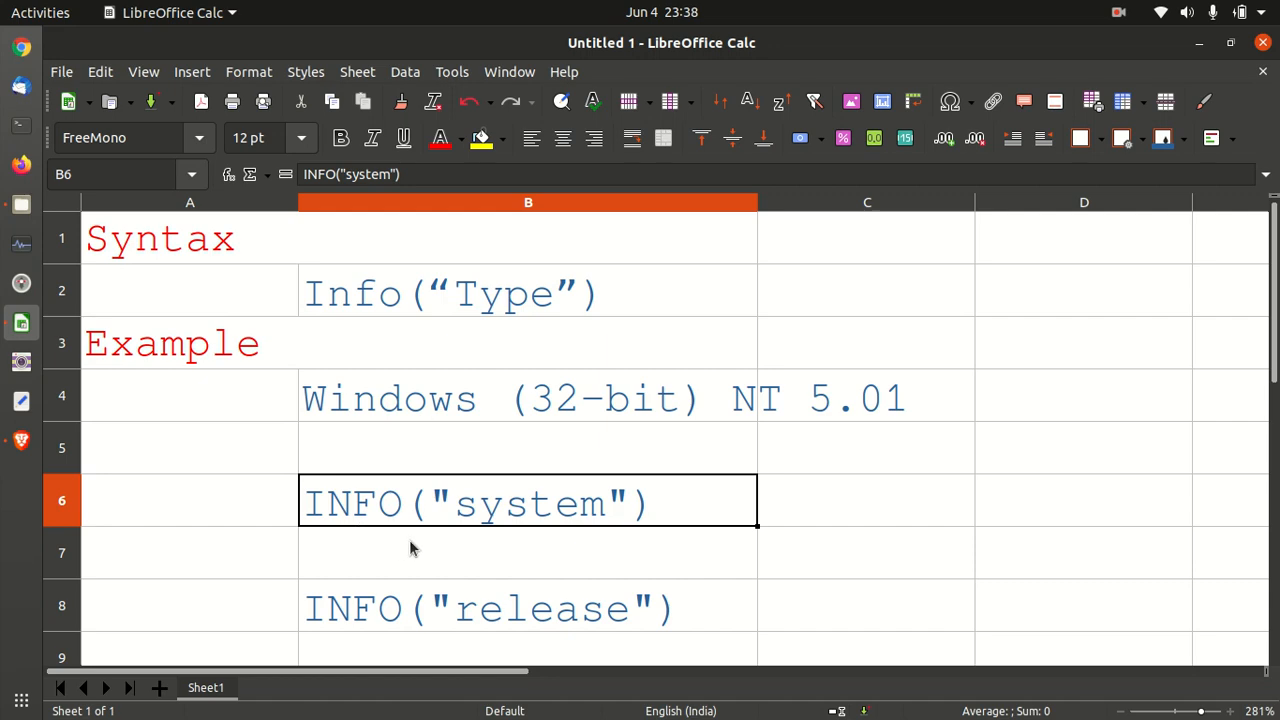
pyautogui.doubleClick(312, 511)
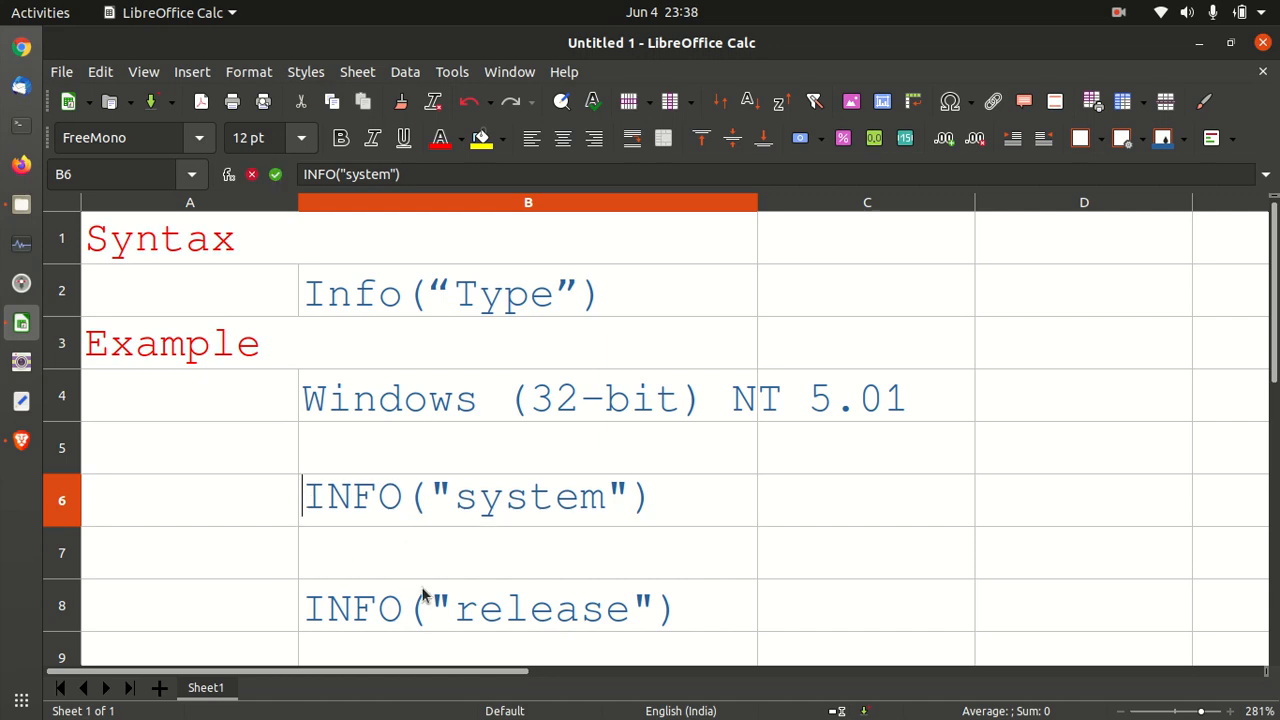
pyautogui.write('=')
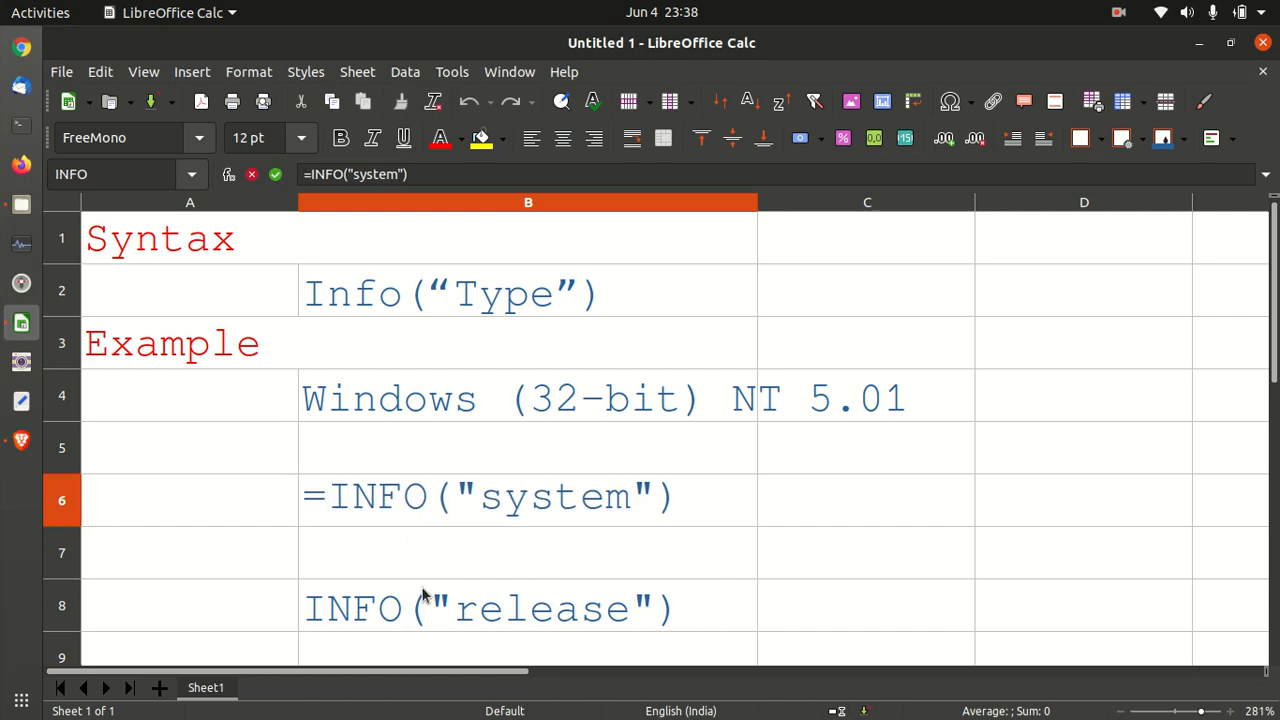
pyautogui.press('Return')
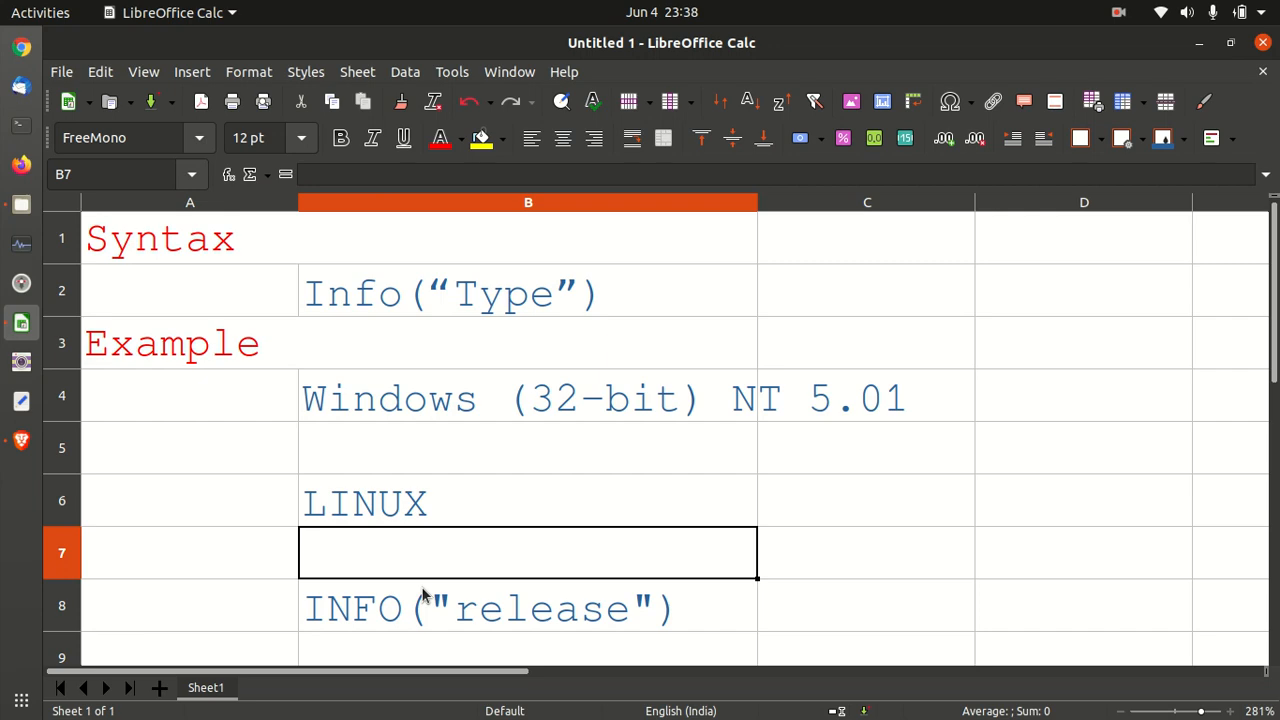
# - Convert the example text in cell B8 into the working formula =INFO("release")
pyautogui.click(422, 594)
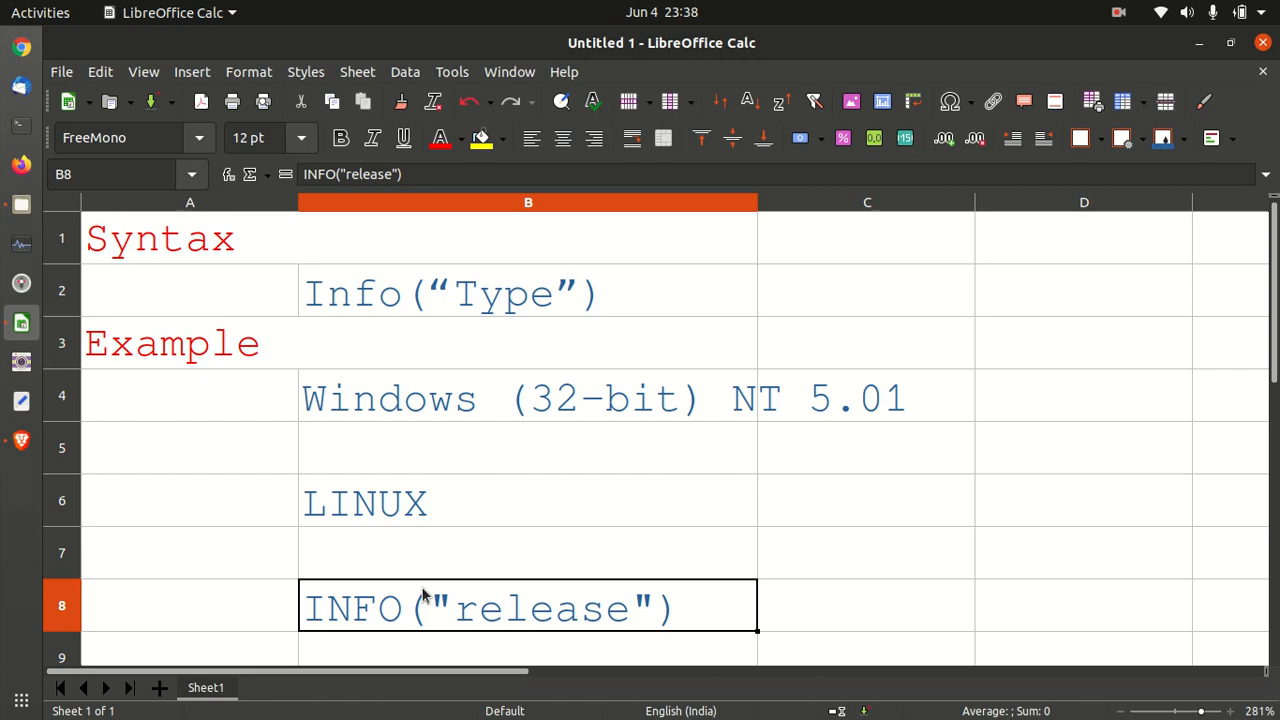
pyautogui.doubleClick(305, 615)
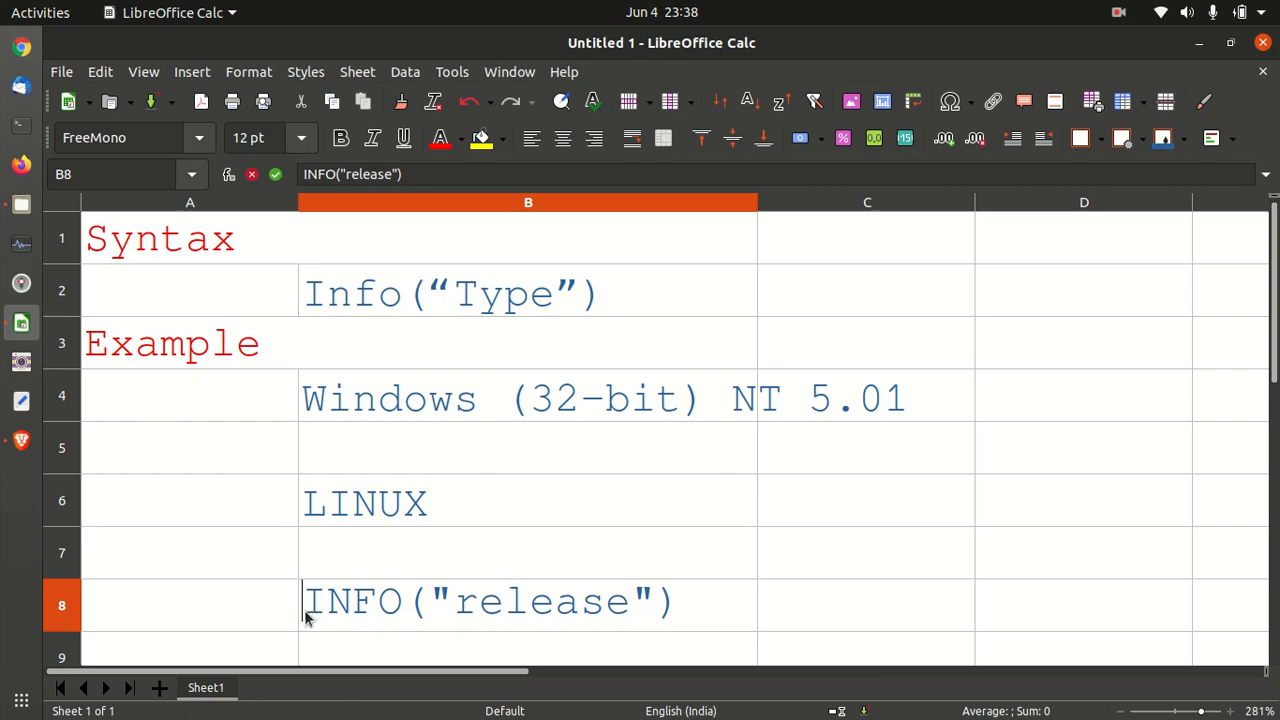
pyautogui.write('=')
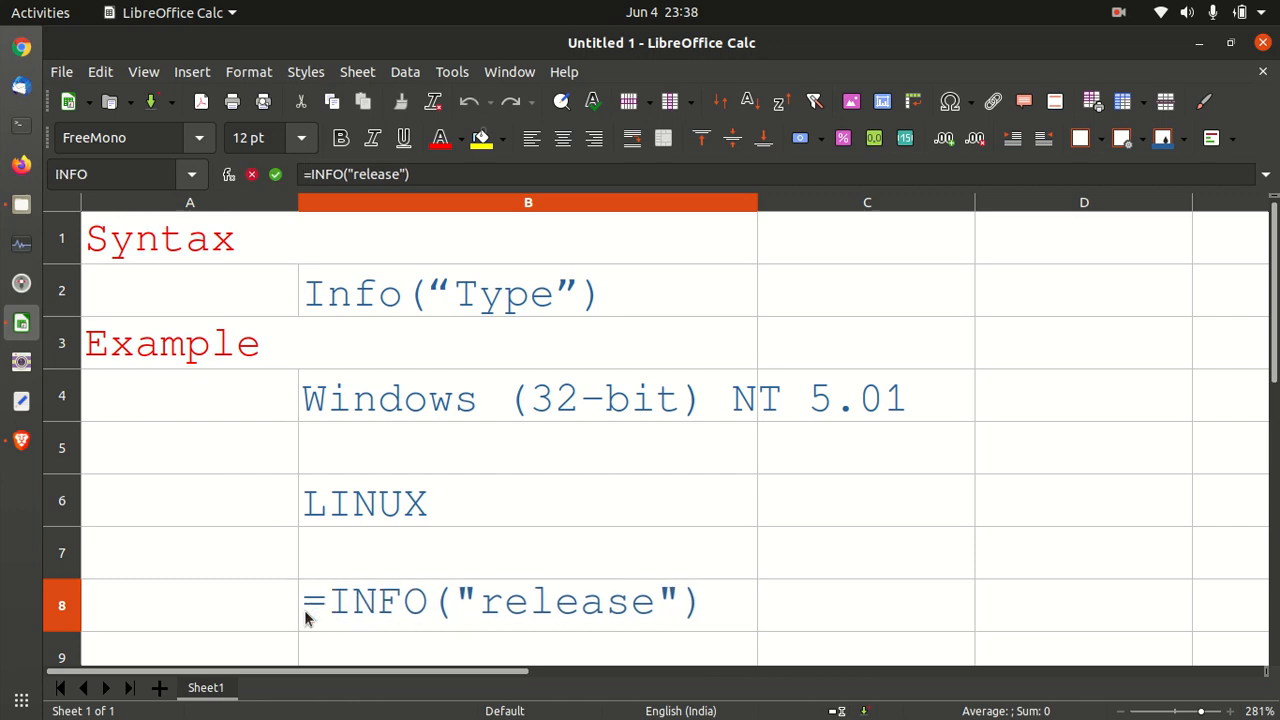
pyautogui.press('Return')
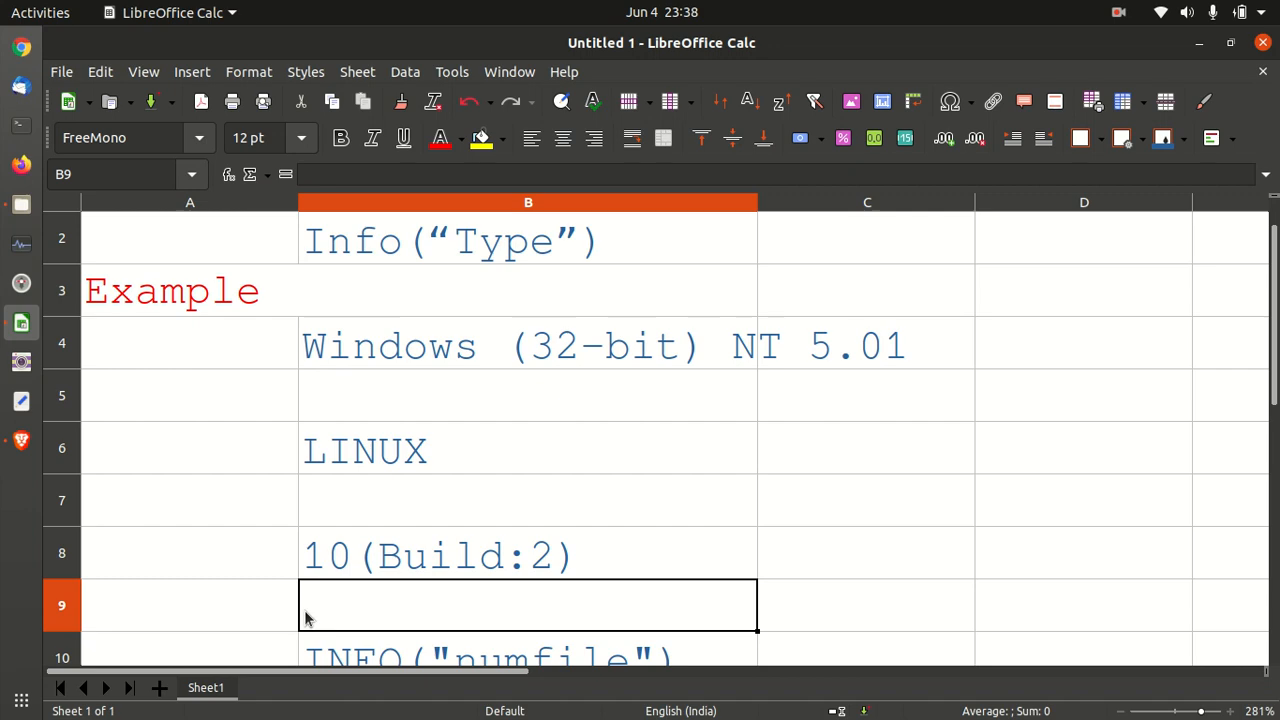
# - Convert the example text in cell B10 into the working formula =INFO("numfile")
pyautogui.press('Down')
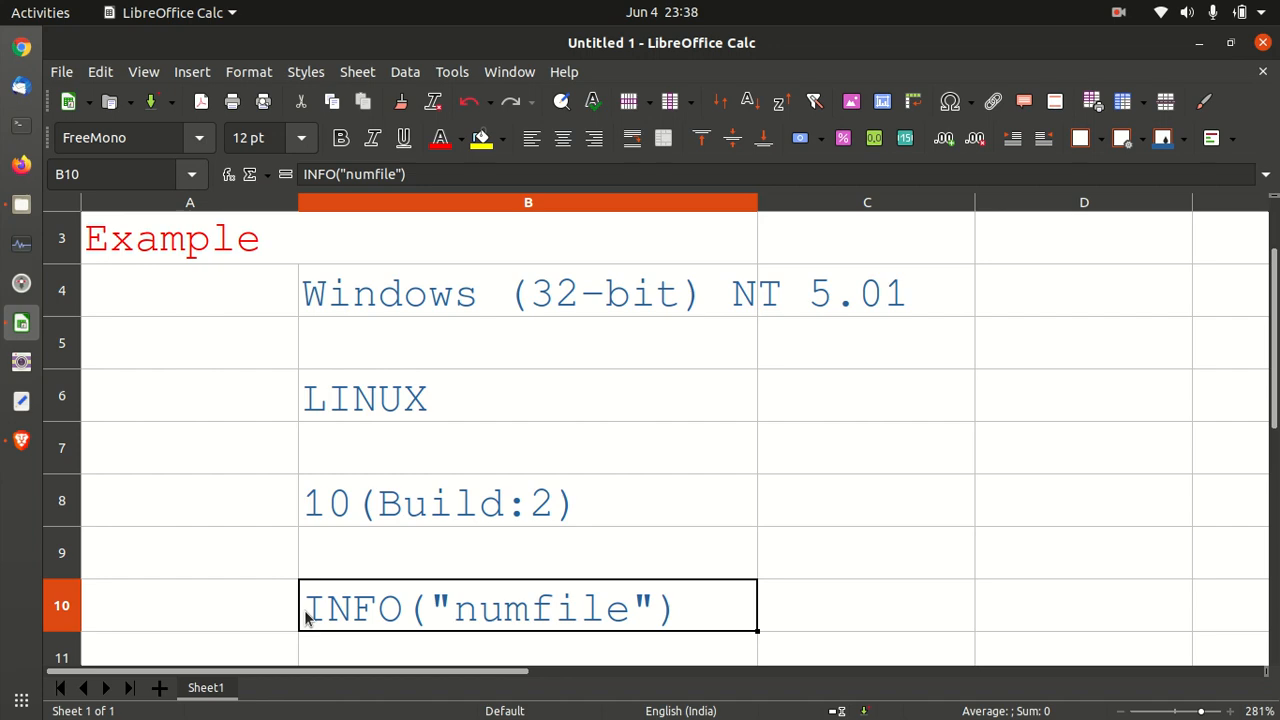
pyautogui.doubleClick(306, 617)
pyautogui.write('=')
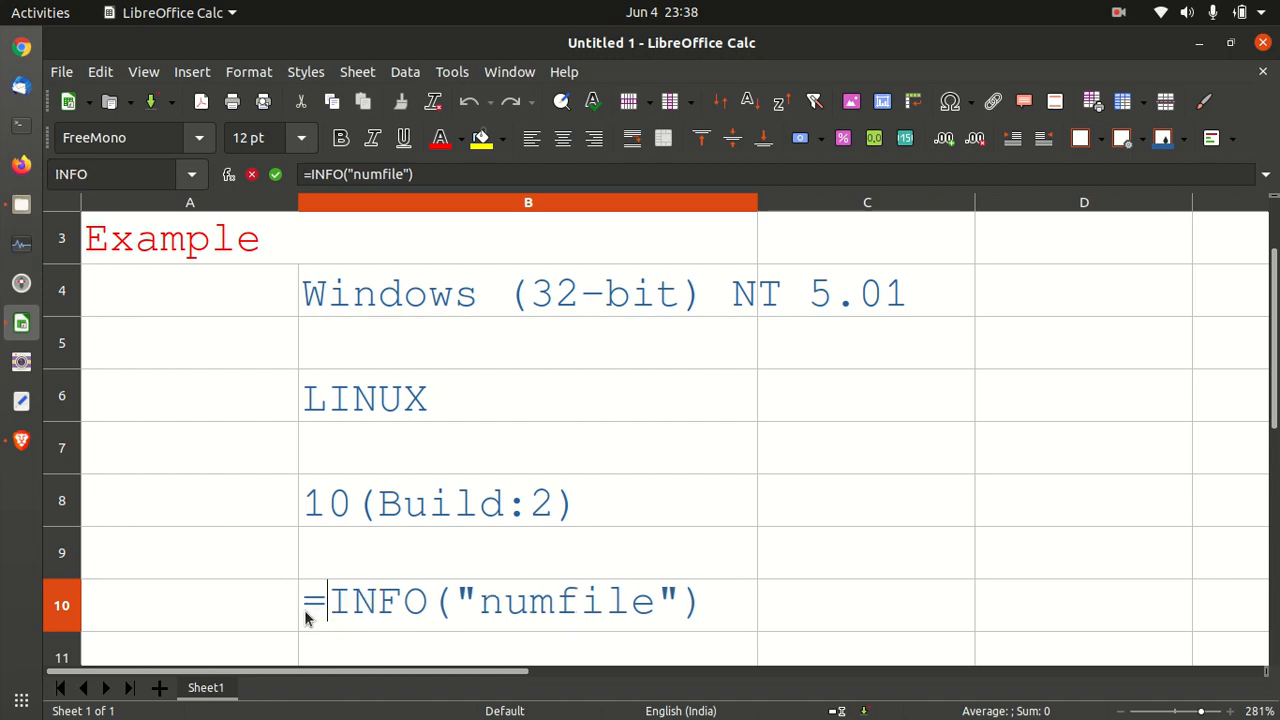
pyautogui.press('Return')
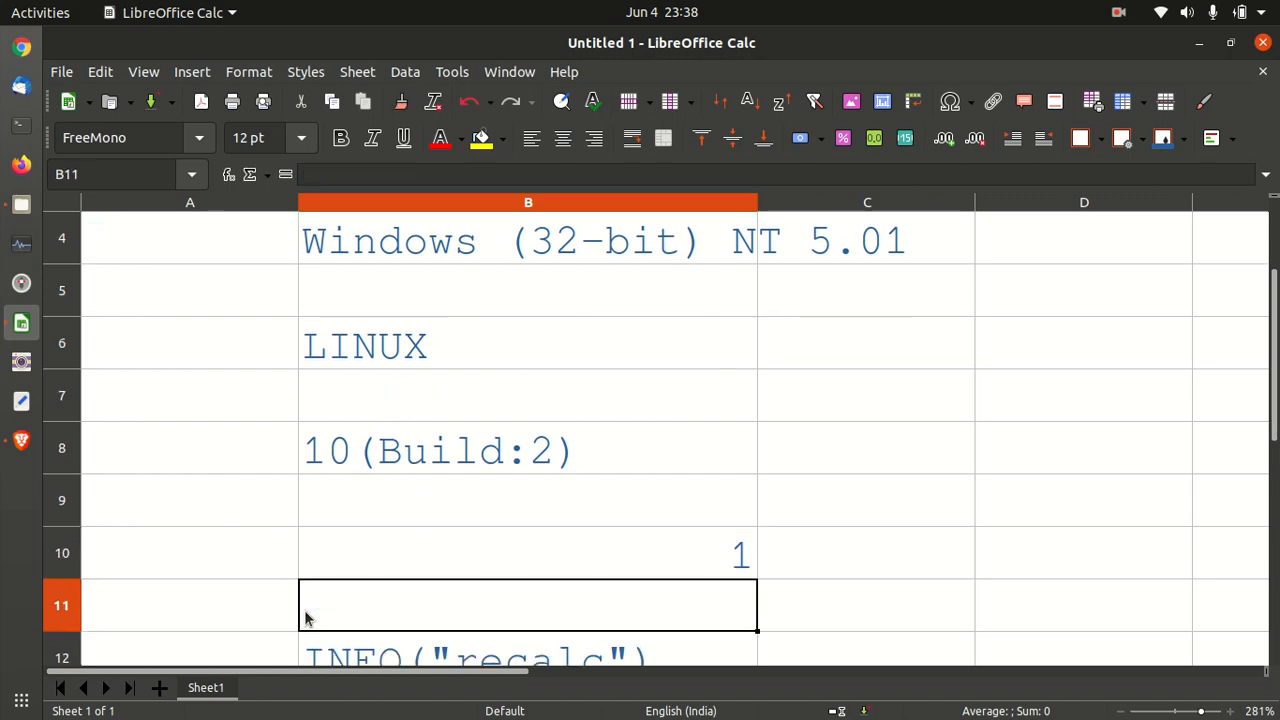
# - Convert the example text in cell B12 into the working formula =INFO("recalc")
pyautogui.scroll(-1, 306, 617)
pyautogui.click(306, 617)
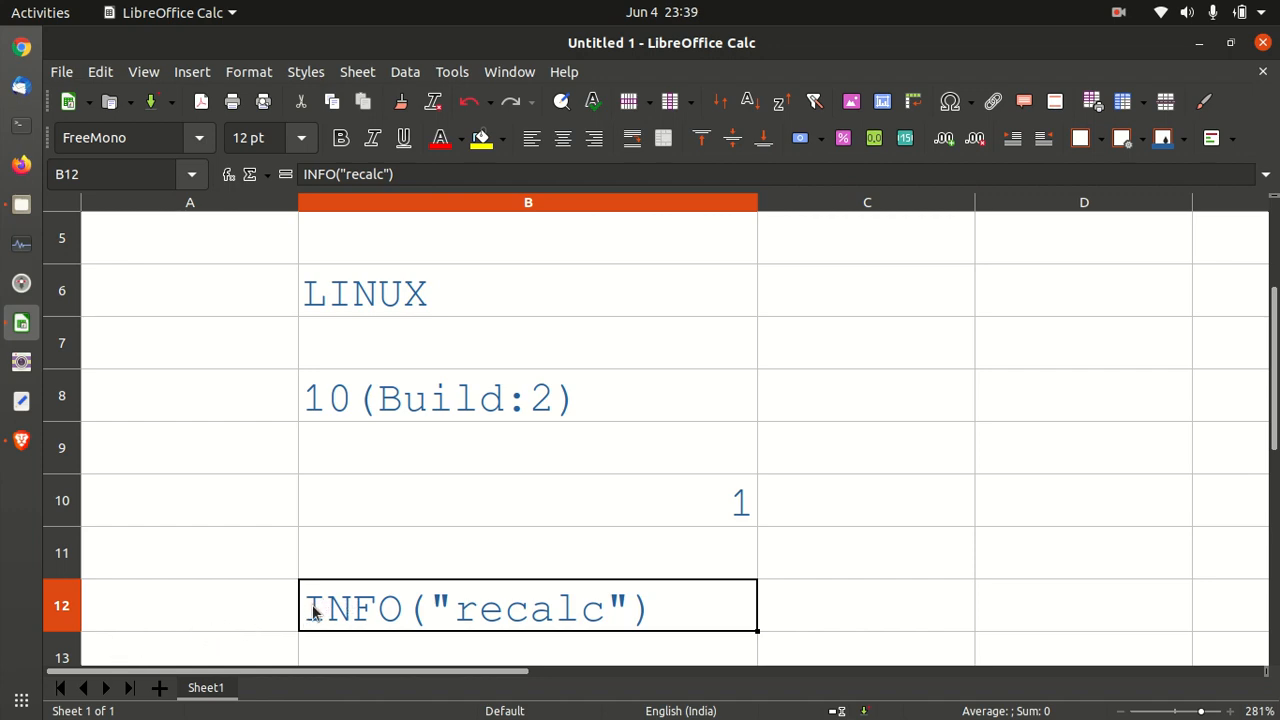
pyautogui.doubleClick(311, 610)
pyautogui.write('=')
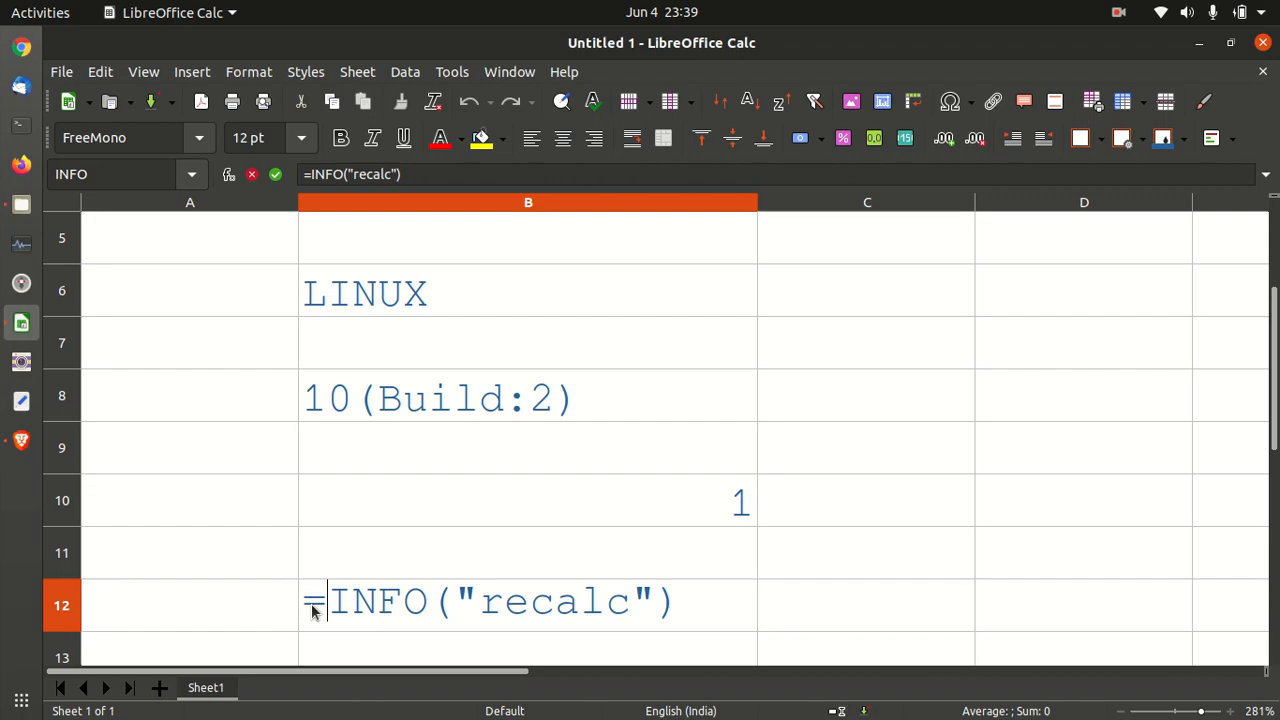
pyautogui.press('Return')
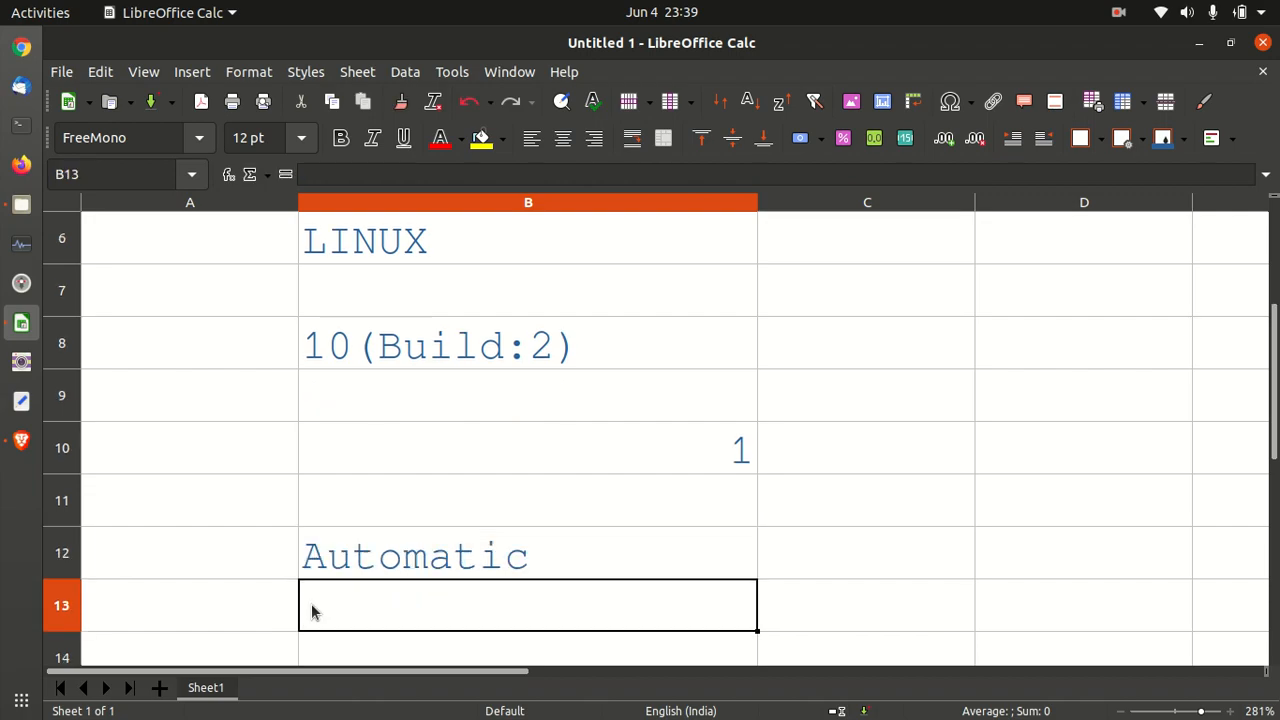
# - Review the INFO formula results in column B, going back up to the syntax line in cell B2
pyautogui.press('Up')
pyautogui.press('Up')
pyautogui.press('Up')
pyautogui.press('Up')
pyautogui.press('Up')
pyautogui.press('Up')
pyautogui.press('Up')
pyautogui.press('Up')
pyautogui.press('Up')
pyautogui.press('Up')
pyautogui.press('Up')
pyautogui.press('Up')
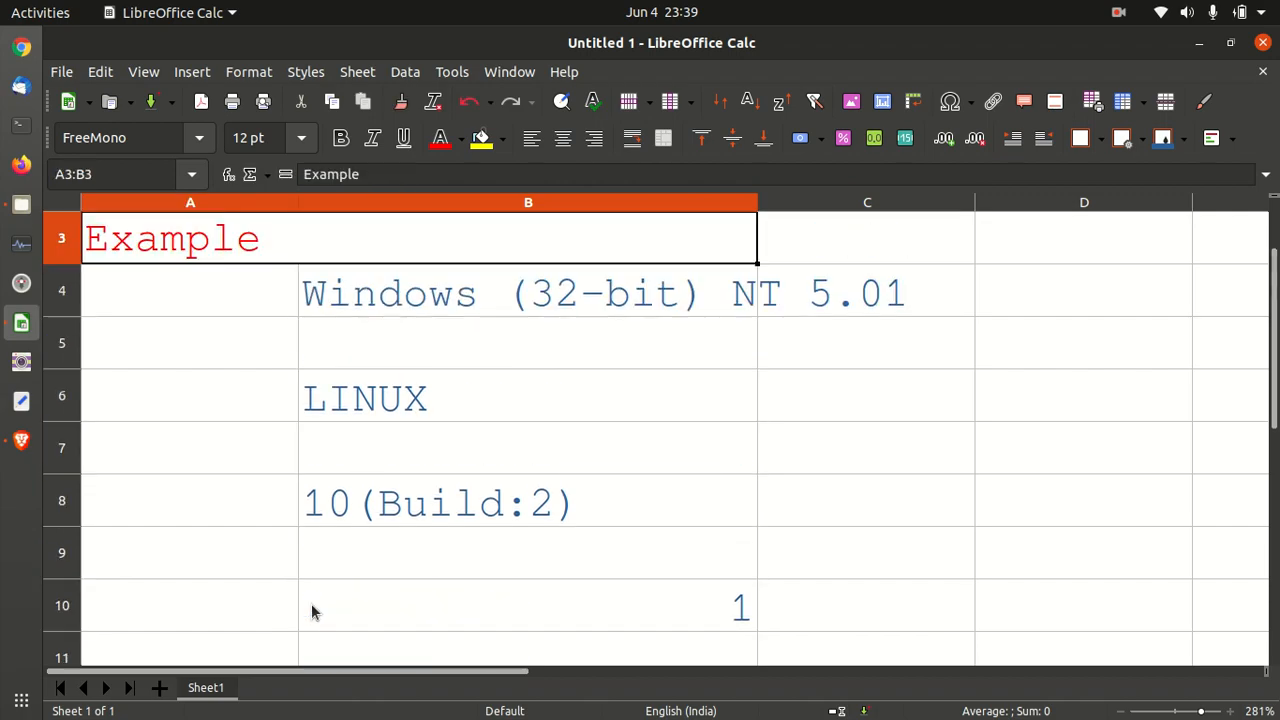
pyautogui.press('Down')
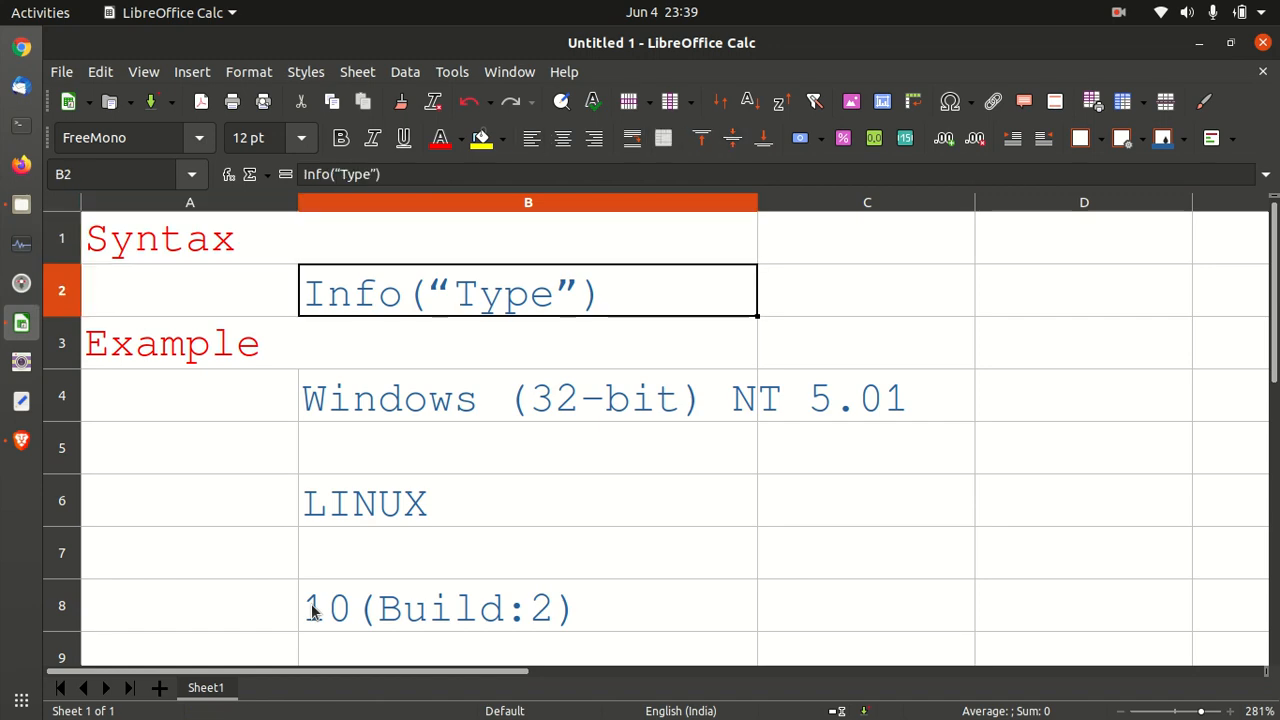